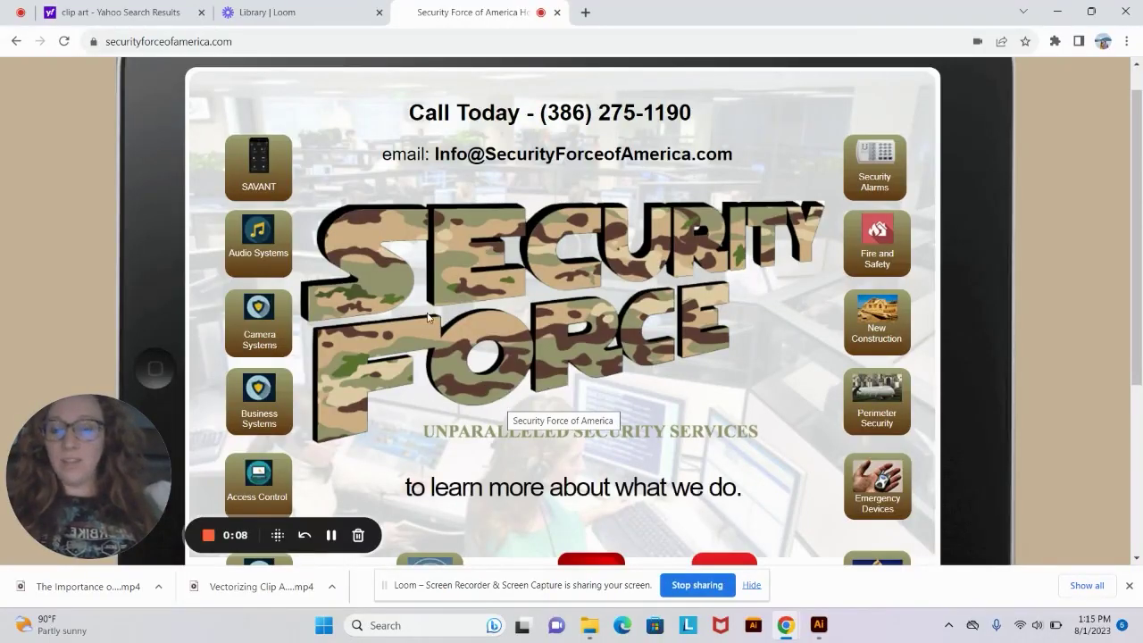
Switch to Illustrator and reposition the SECURITY FORCE logo image on its artboard at about X 4.80 in, Y 2.33 in.
click(818, 627)
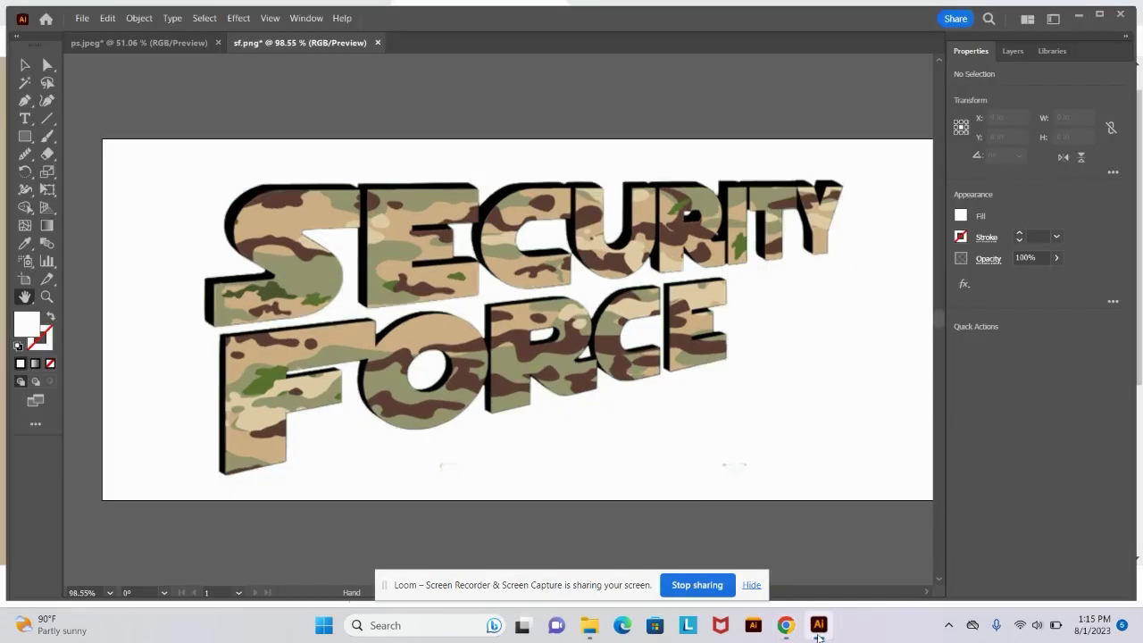
scroll(689, 421, right, 1)
scroll(688, 420, left, 1)
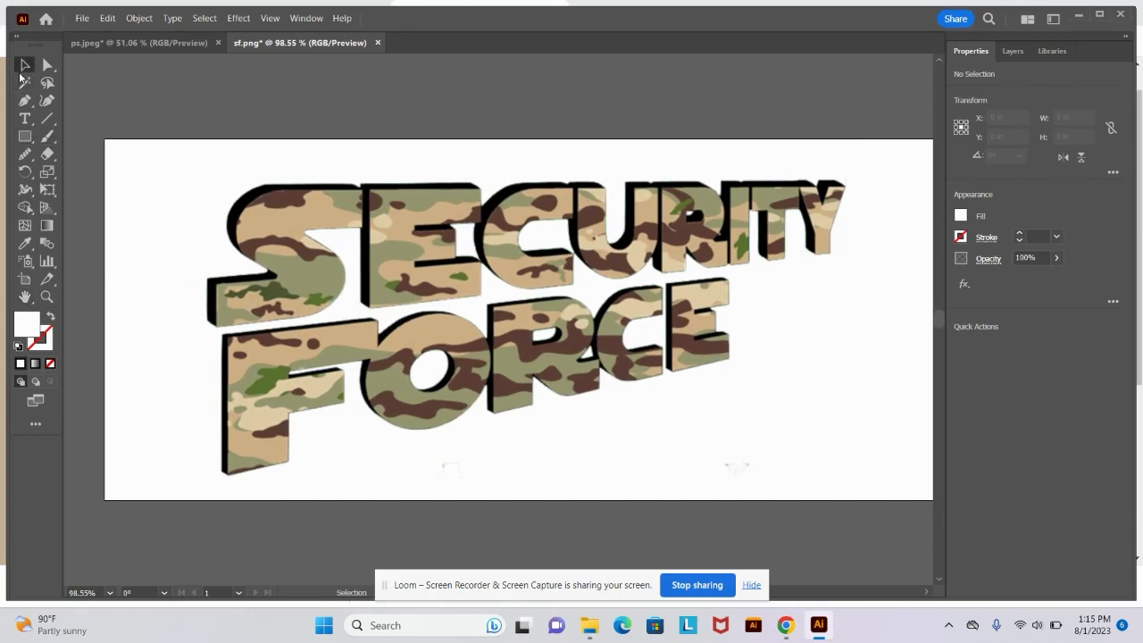
click(25, 65)
drag(497, 279, 455, 301)
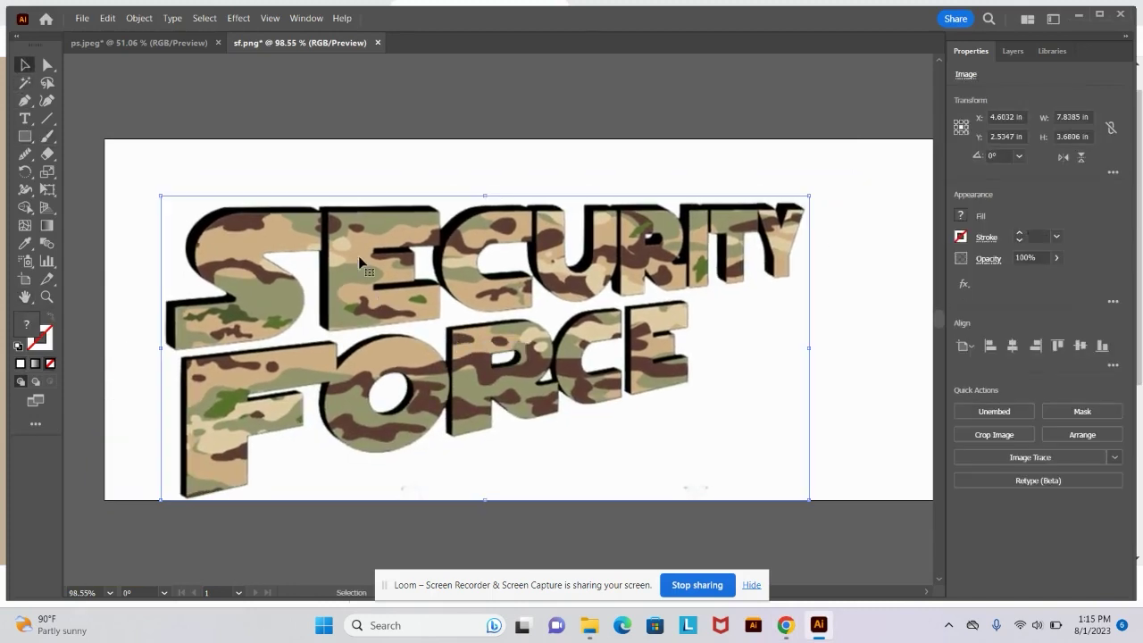
mouse_move(451, 340)
mouse_down()
mouse_move(478, 319)
mouse_move(468, 326)
mouse_up()
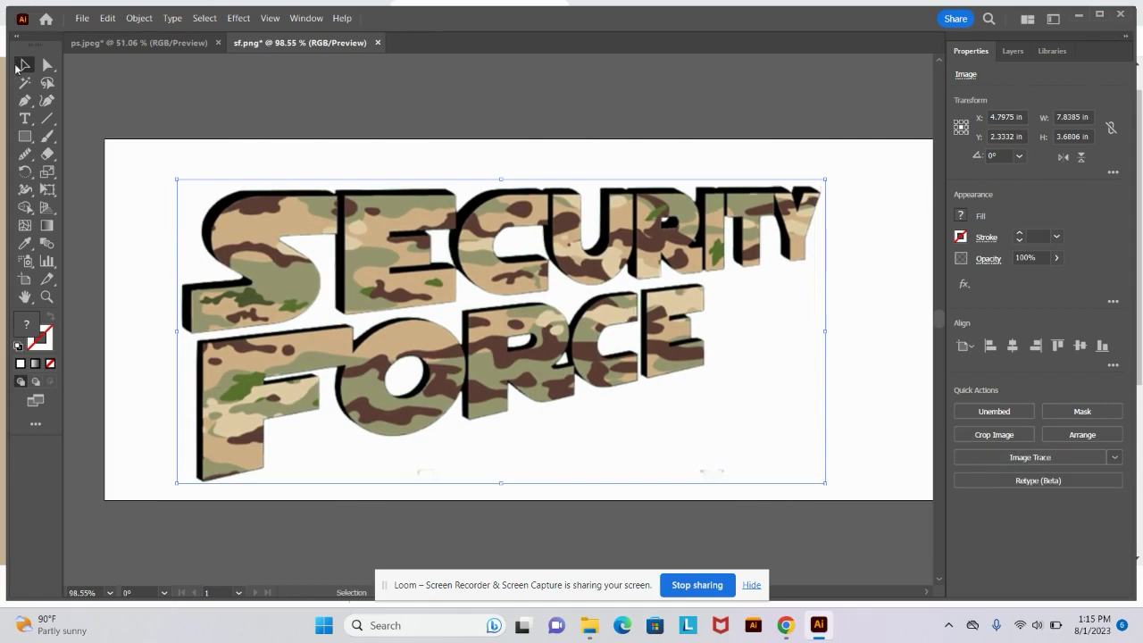
Image-trace the logo with the Logo preset and expand the tracing into editable paths.
click(1022, 460)
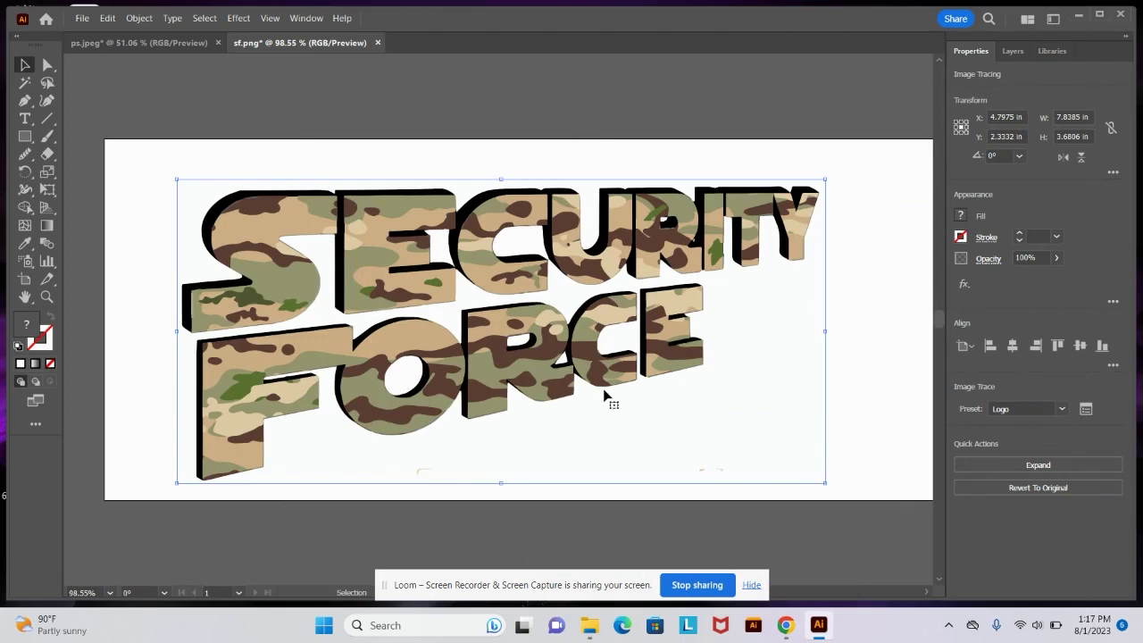
click(1063, 410)
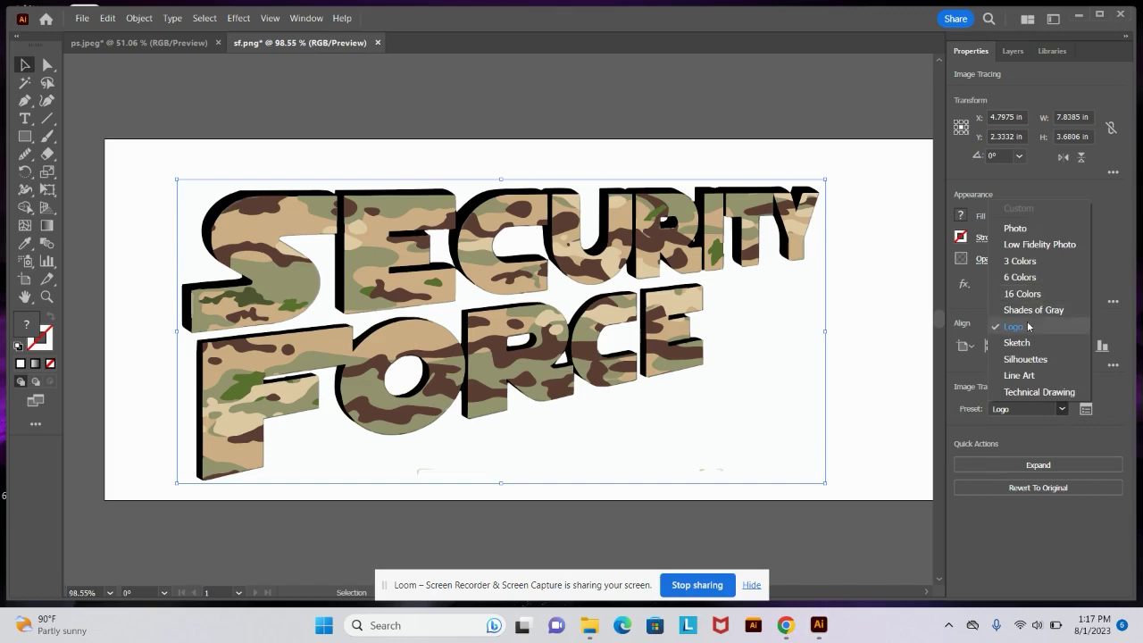
click(1033, 449)
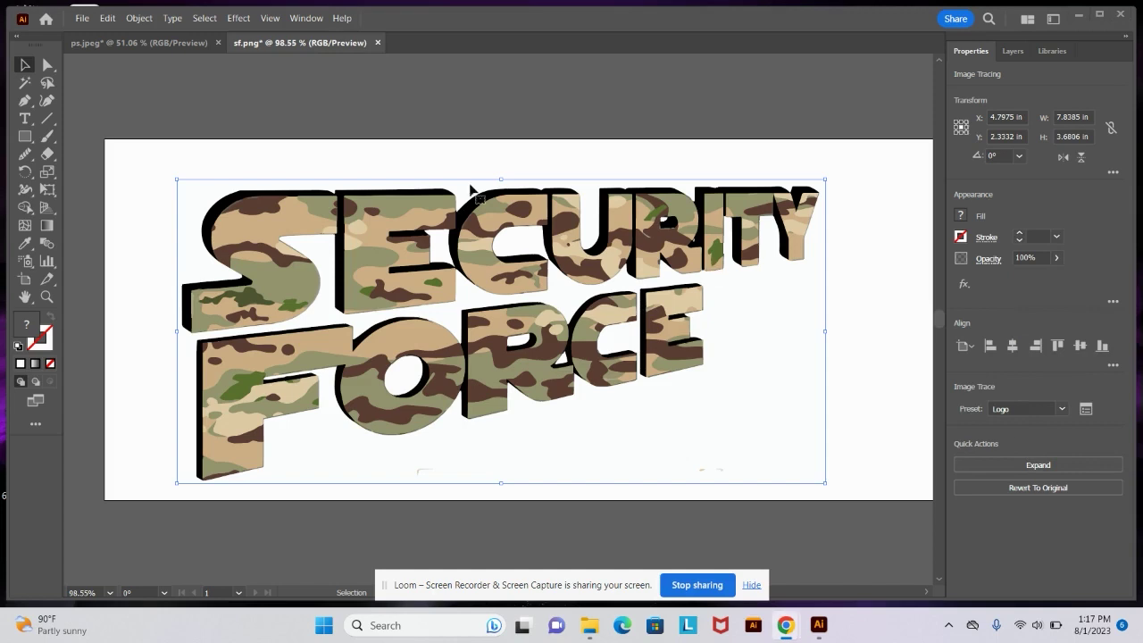
click(1018, 466)
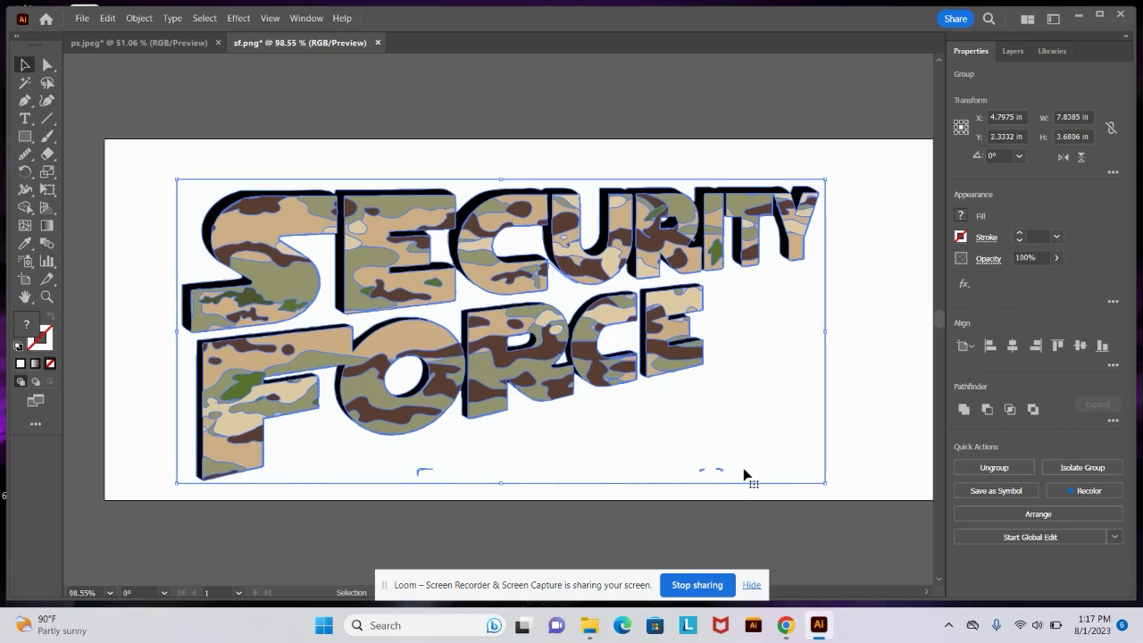
Show the traced artwork in outline view and examine the stray marks below the FORCE lettering.
click(268, 19)
click(332, 28)
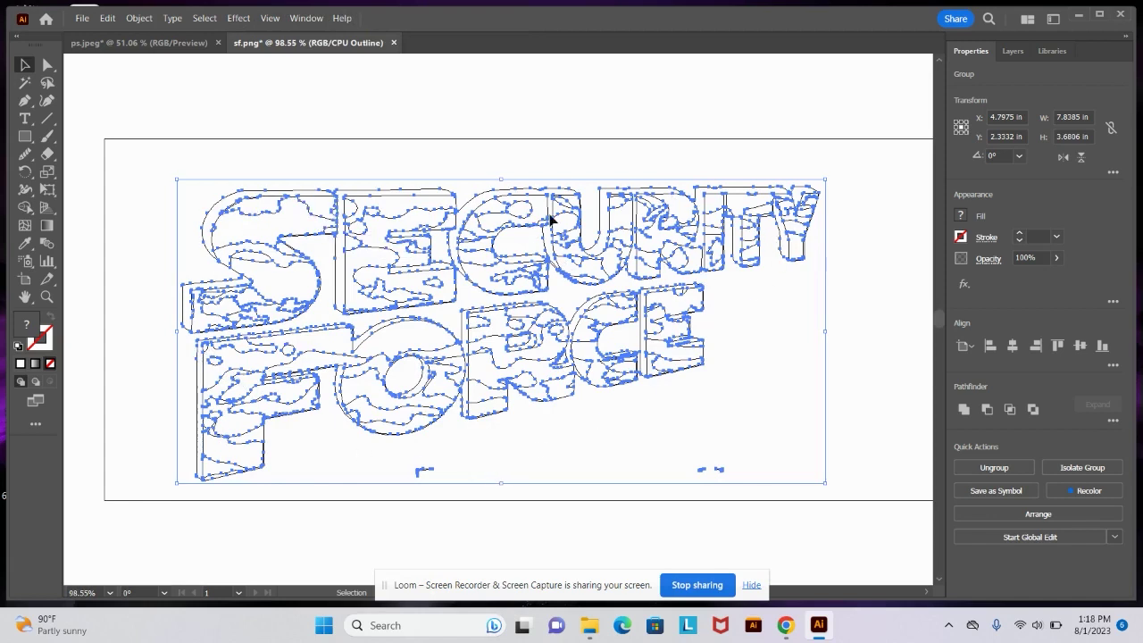
click(46, 297)
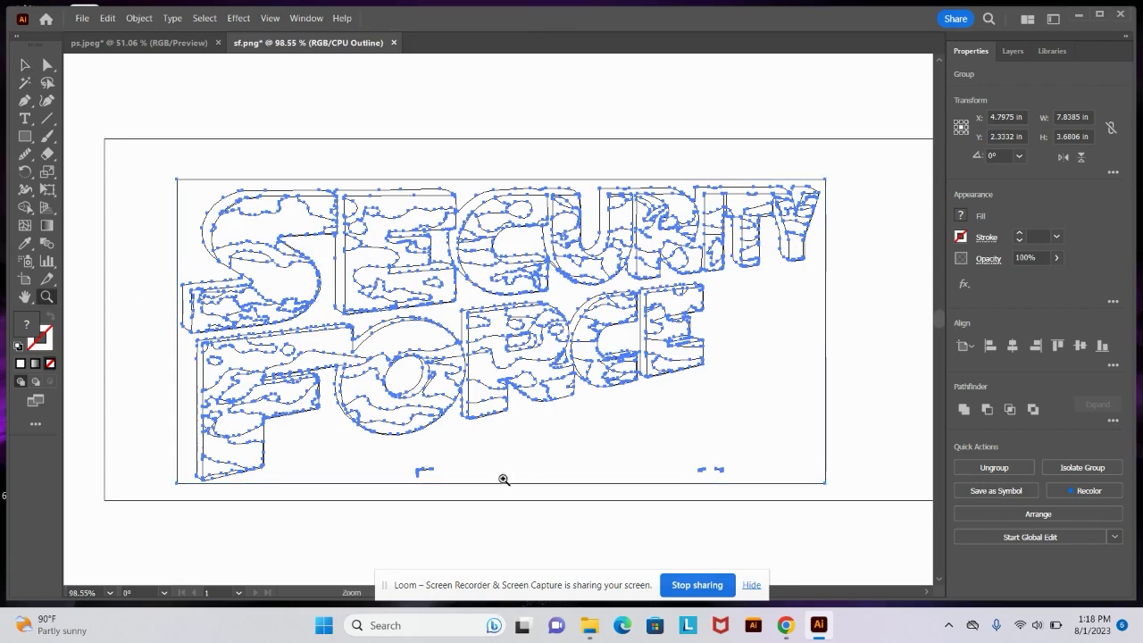
drag(442, 458, 490, 457)
key(ctrl+0)
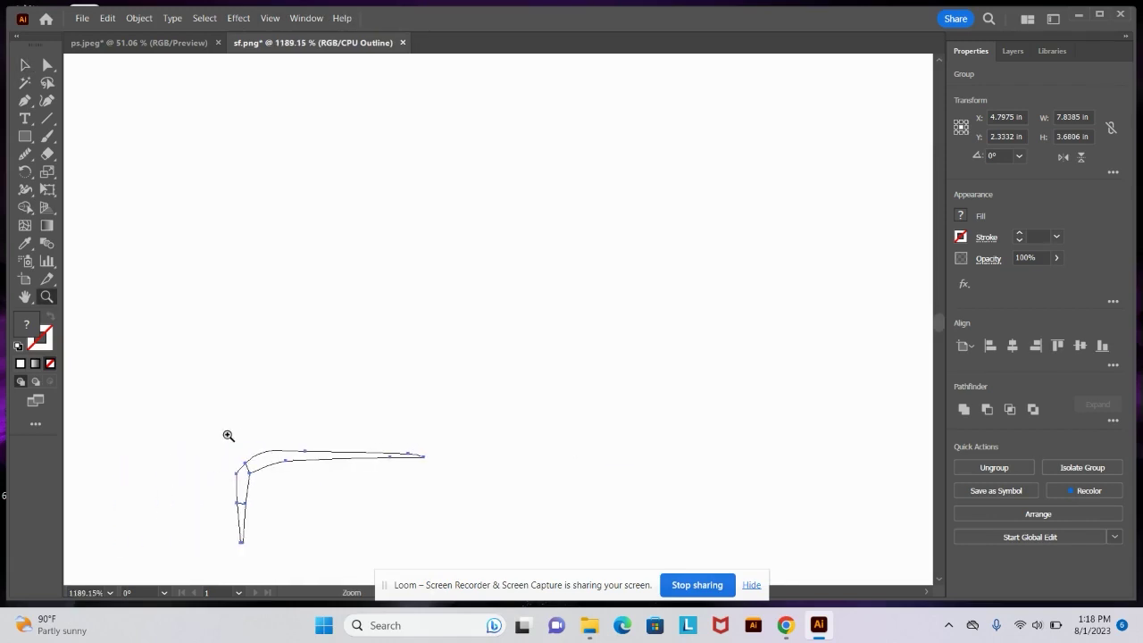
key(h)
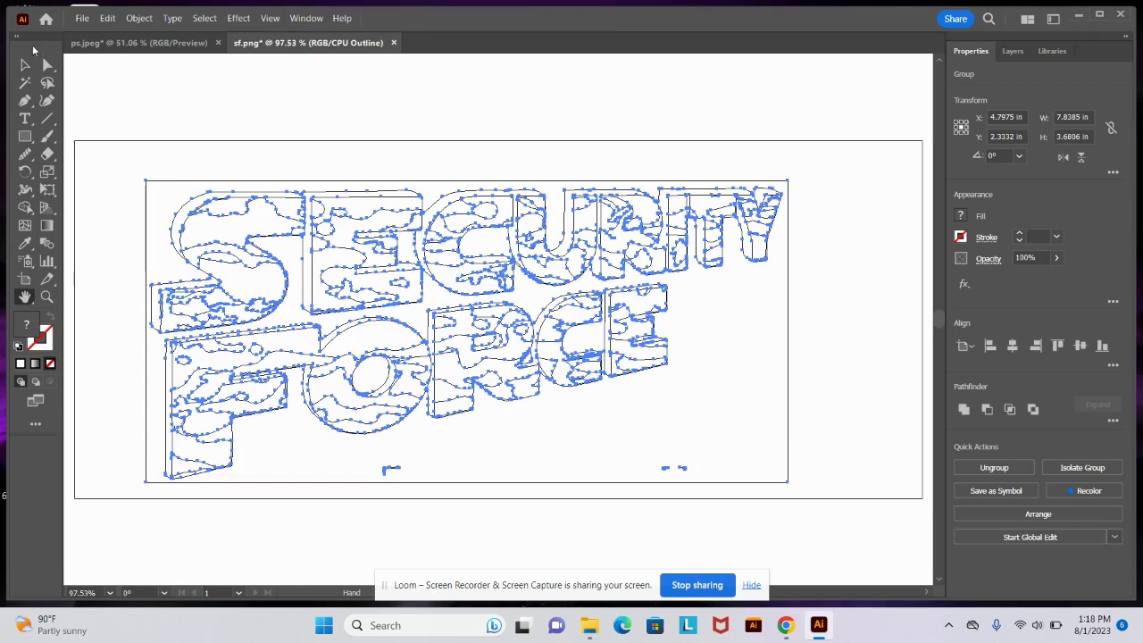
Ungroup the traced artwork and delete the stray marks below the FORCE lettering.
click(994, 468)
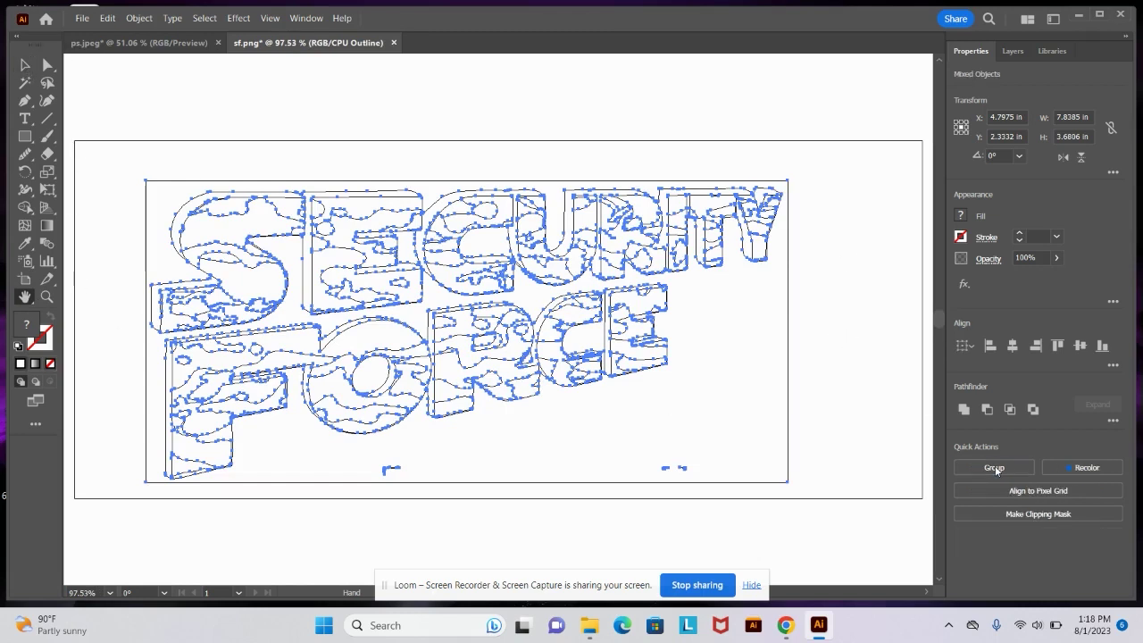
click(25, 65)
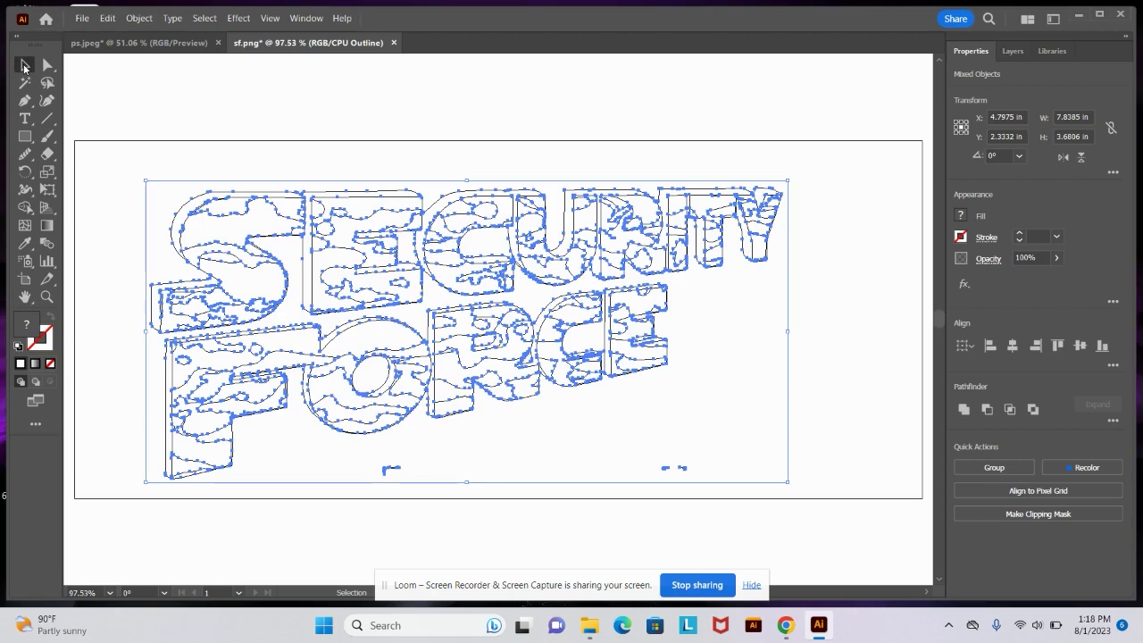
click(862, 334)
drag(623, 454, 684, 474)
click(704, 470)
click(684, 467)
click(676, 467)
click(706, 477)
click(416, 480)
key(Delete)
drag(345, 462, 537, 516)
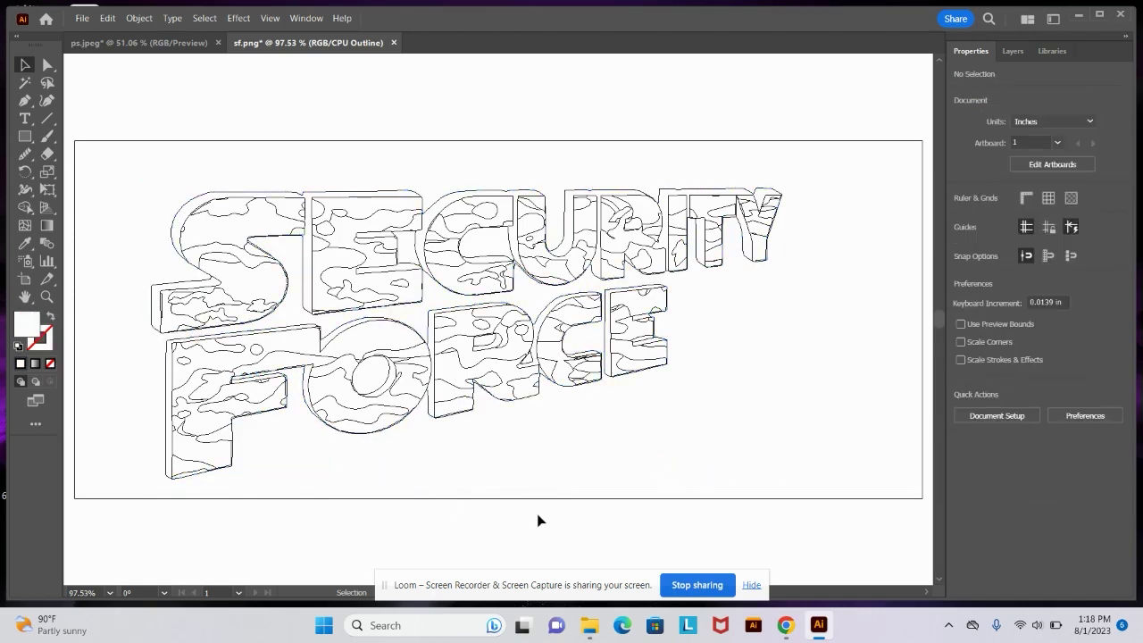
Return to the color preview and examine the traced edges of the FORCE and SECURITY letters up close.
click(269, 17)
click(314, 35)
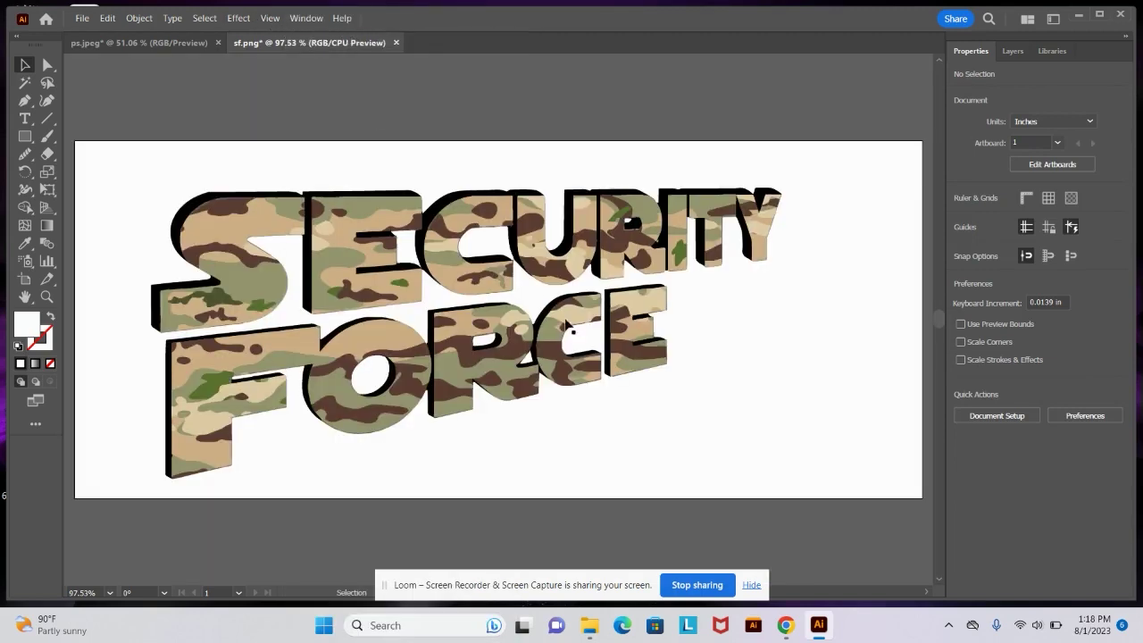
click(46, 297)
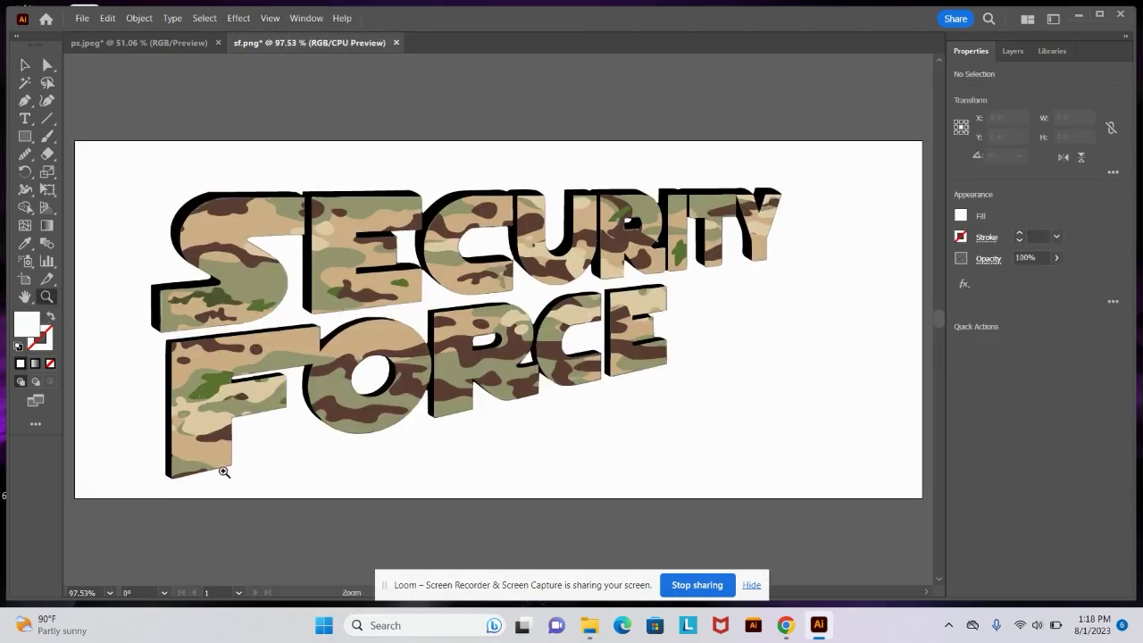
click(225, 471)
click(527, 304)
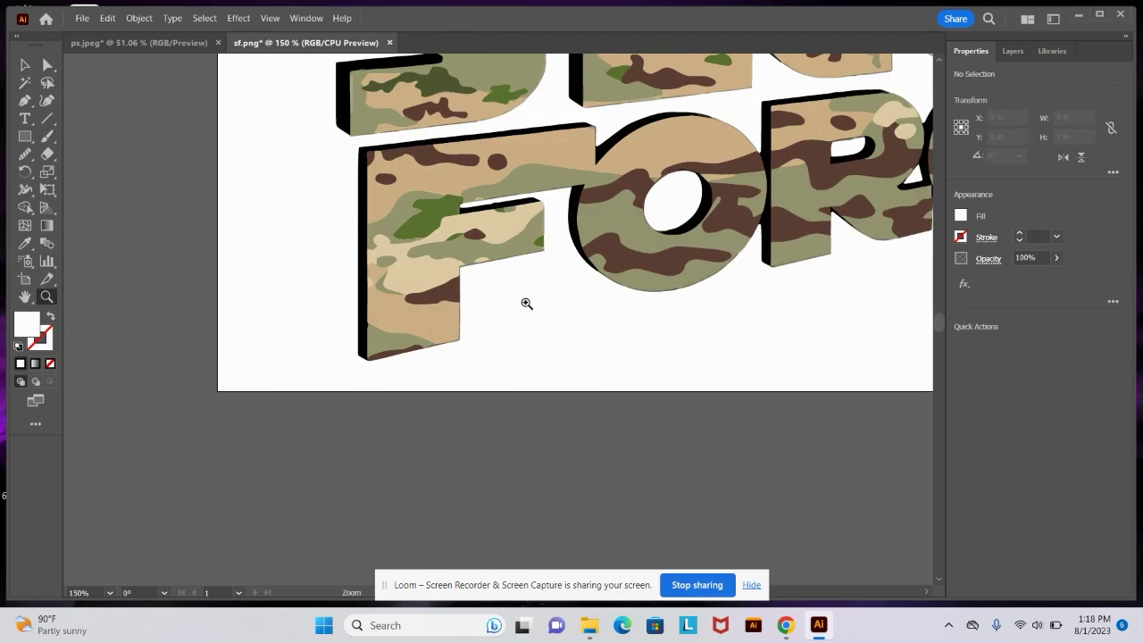
scroll(554, 223, right, 1)
scroll(670, 185, right, 2)
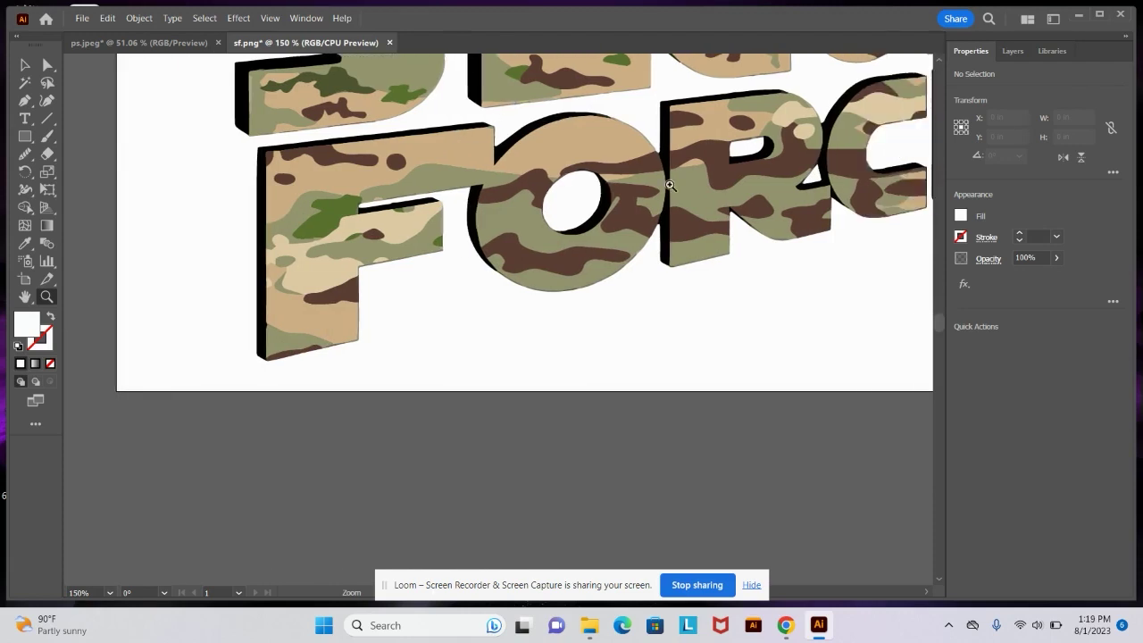
scroll(737, 242, right, 1)
scroll(656, 246, right, 2)
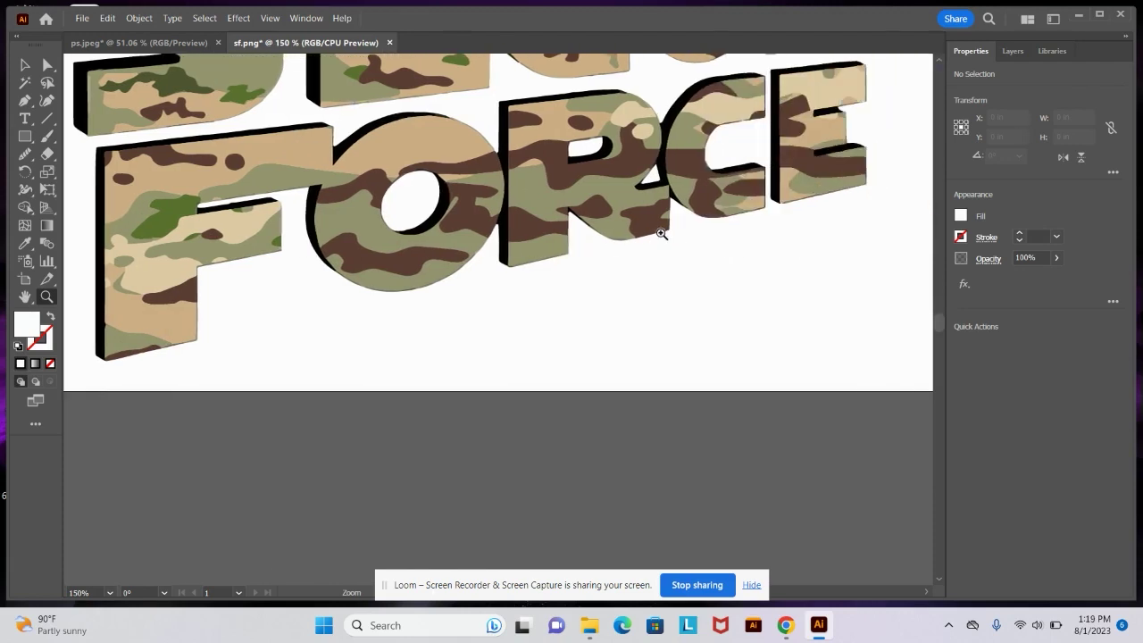
scroll(746, 164, up, 5)
scroll(747, 164, right, 2)
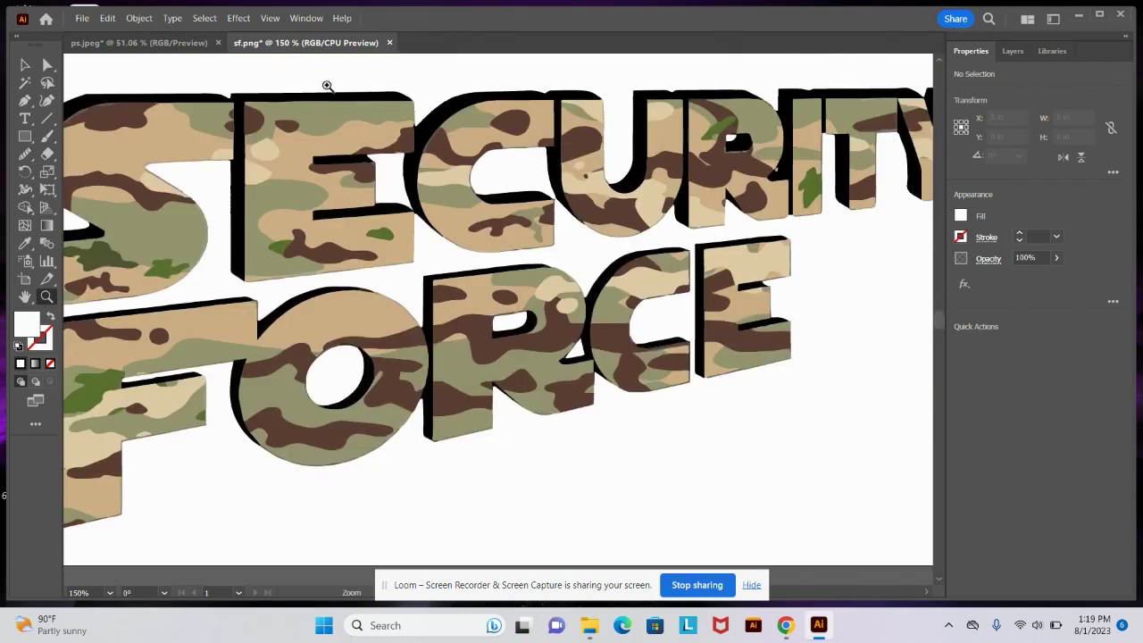
Smooth the black upper edge of the E in SECURITY with the Smooth tool.
click(405, 98)
click(480, 340)
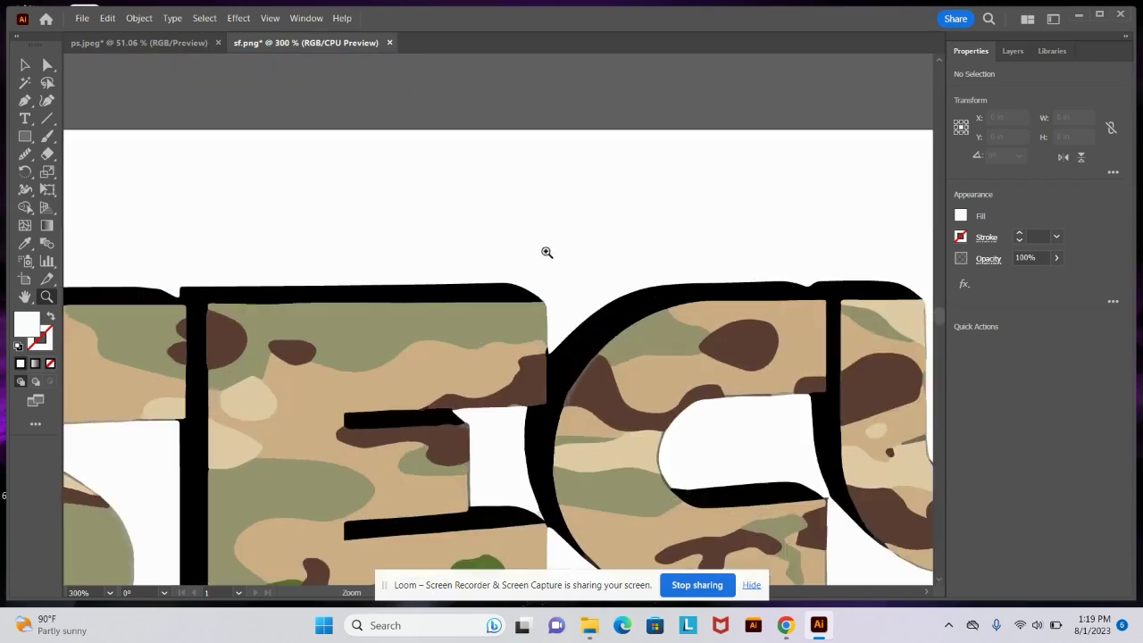
click(536, 268)
scroll(456, 363, down, 4)
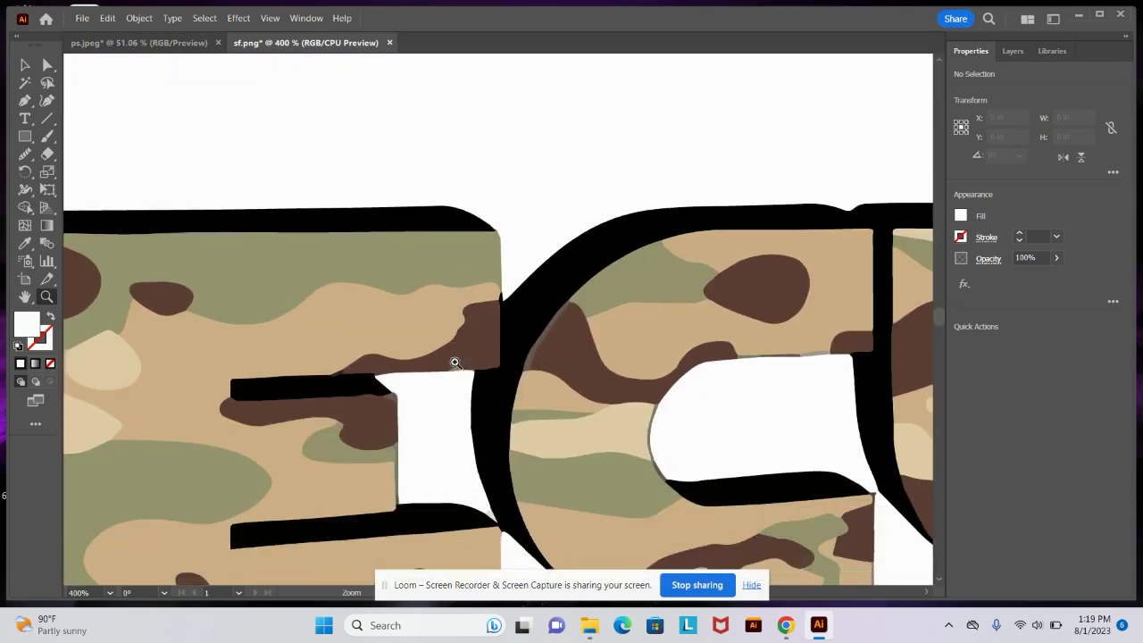
click(25, 158)
click(25, 64)
drag(247, 145, 413, 263)
click(25, 156)
drag(460, 210, 274, 189)
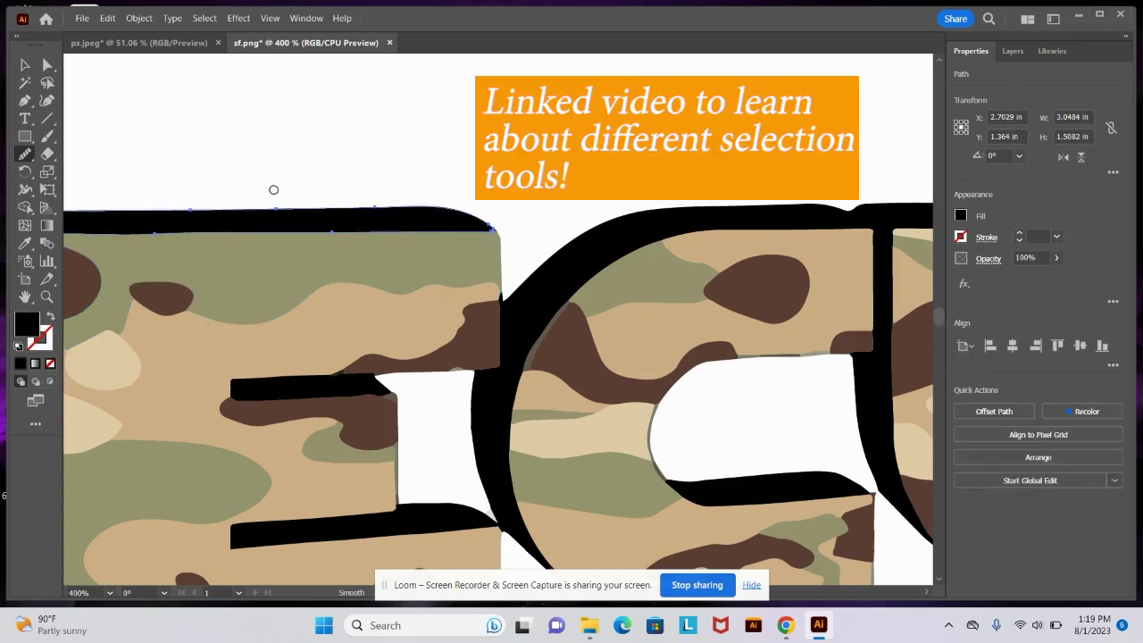
Add an anchor point near the upper corner of the E's black edge and nudge the path with Direct Selection.
click(48, 68)
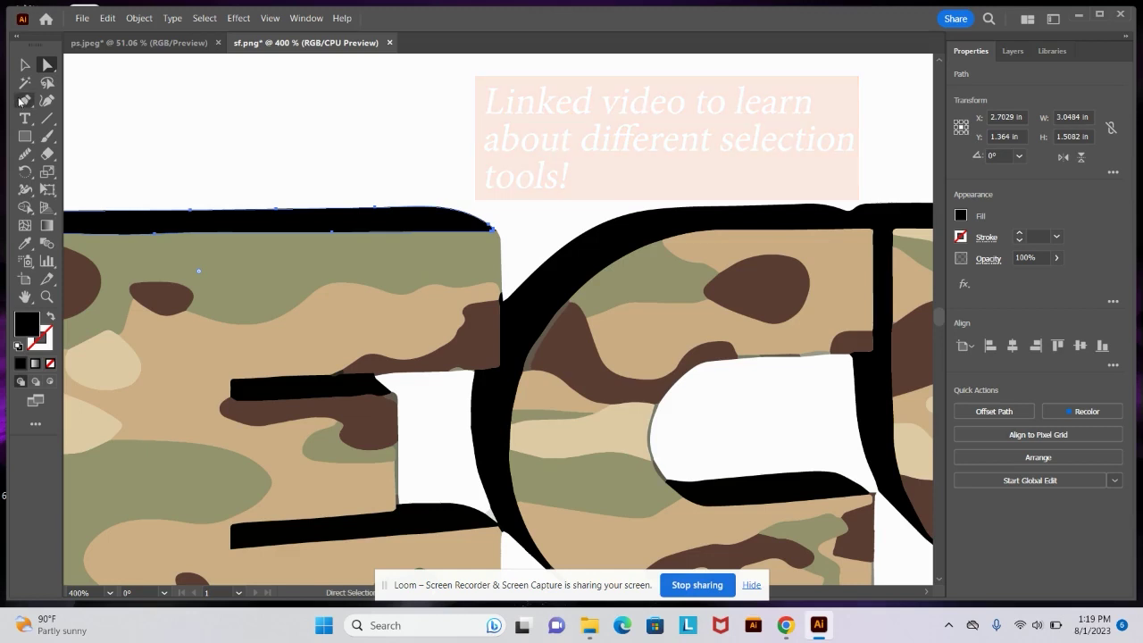
drag(25, 100, 91, 128)
click(94, 118)
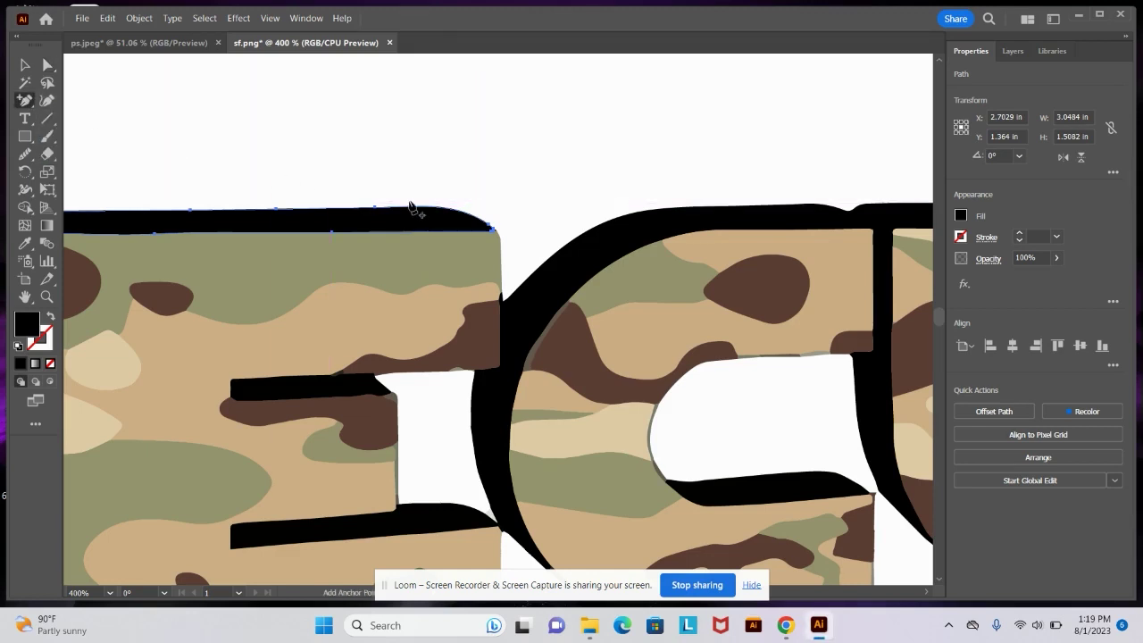
click(443, 211)
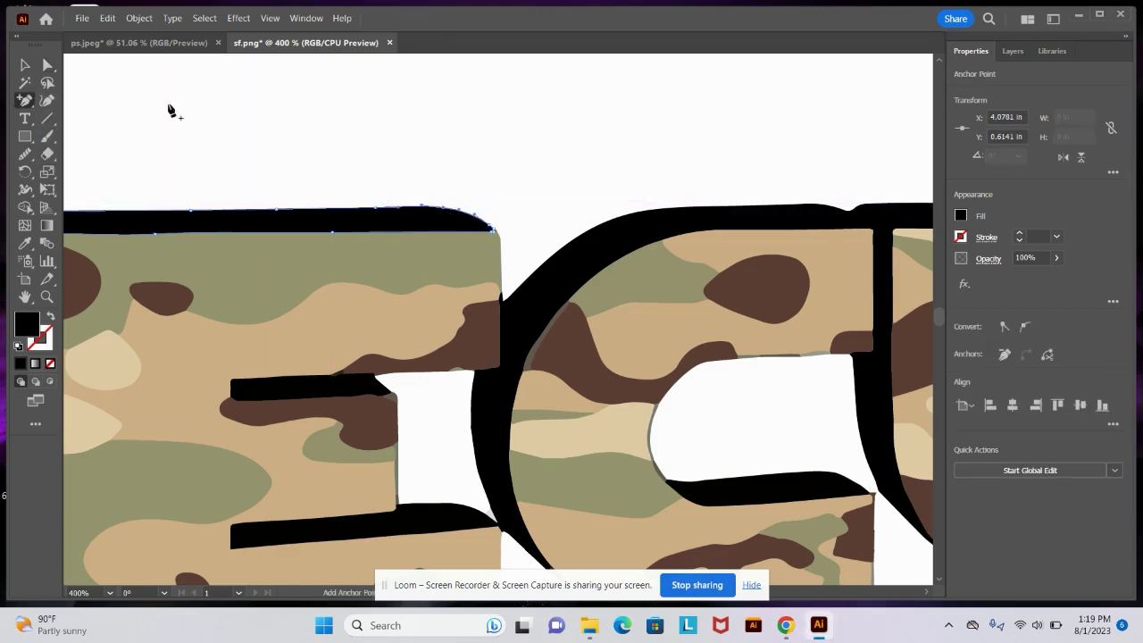
click(48, 66)
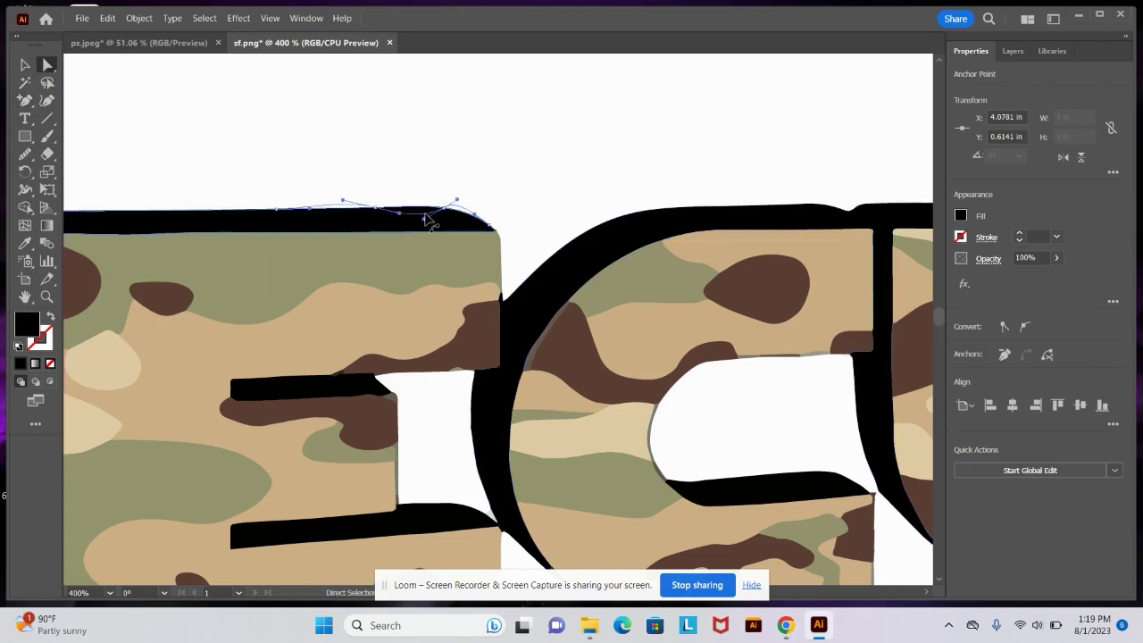
click(444, 214)
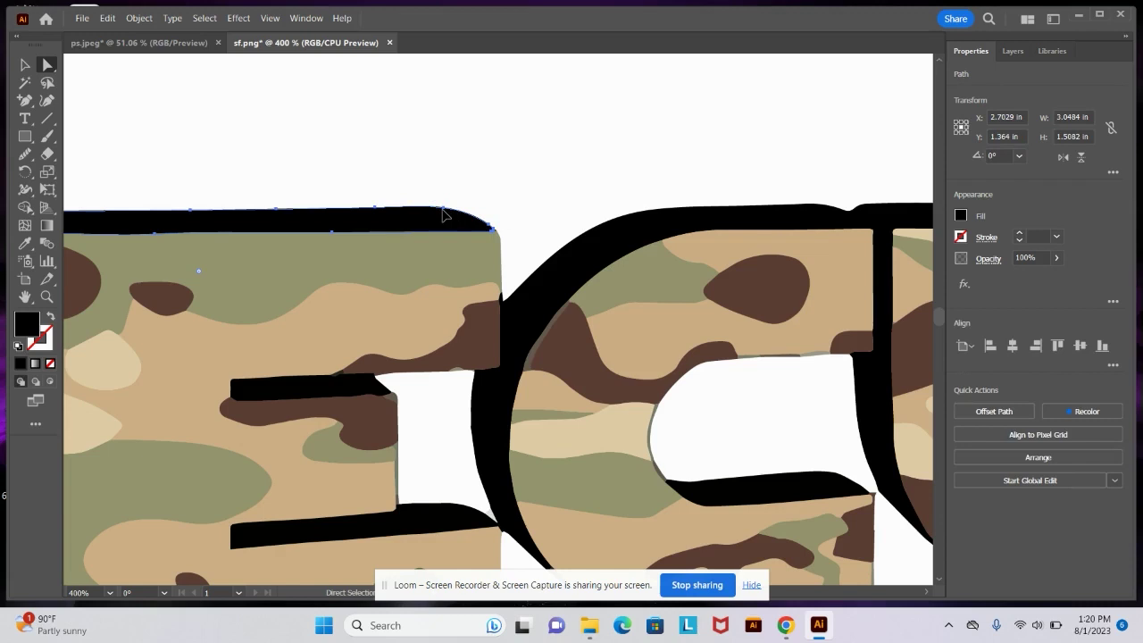
drag(444, 216, 445, 217)
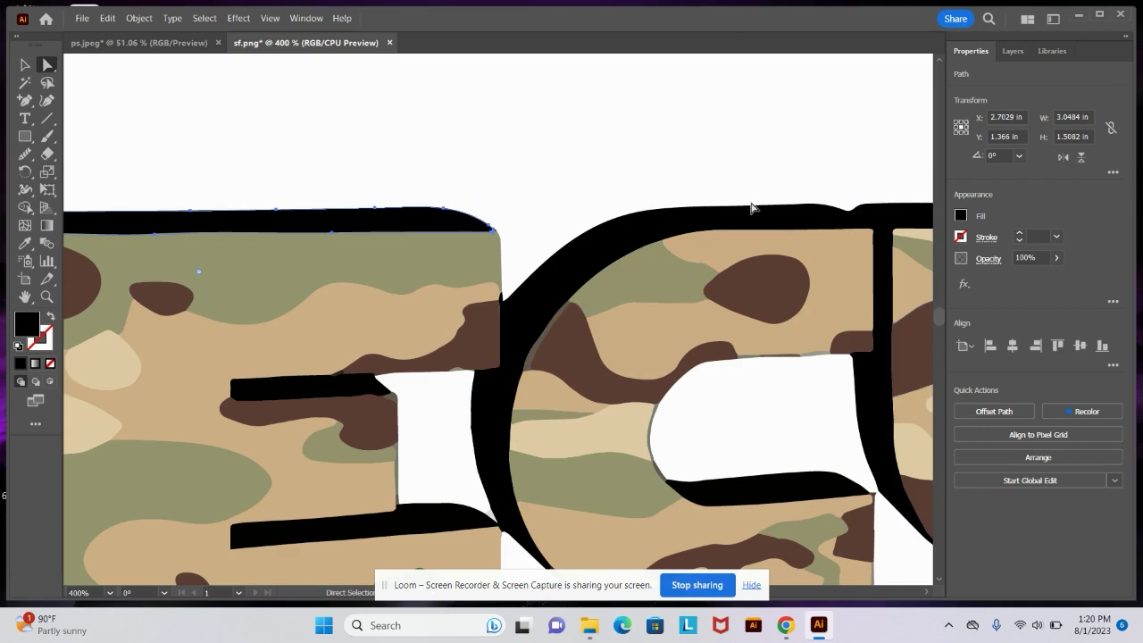
Select the white shape between the C and U of SECURITY and nudge its anchor point at the C's lower inner corner with Direct Selection.
scroll(751, 208, down, 2)
scroll(751, 208, right, 5)
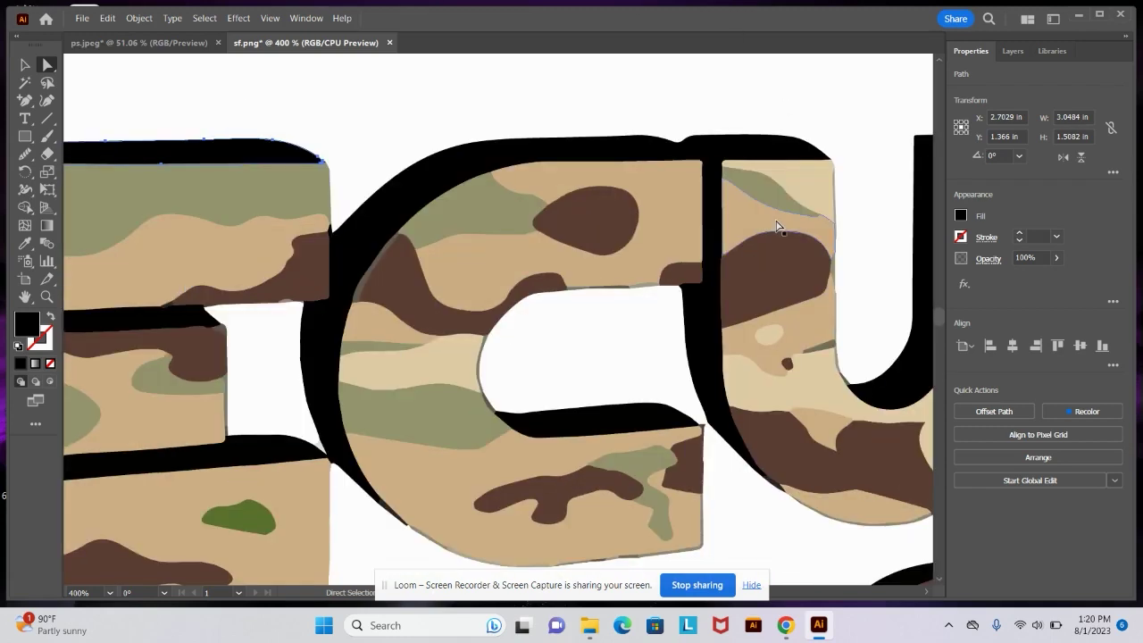
scroll(758, 434, down, 3)
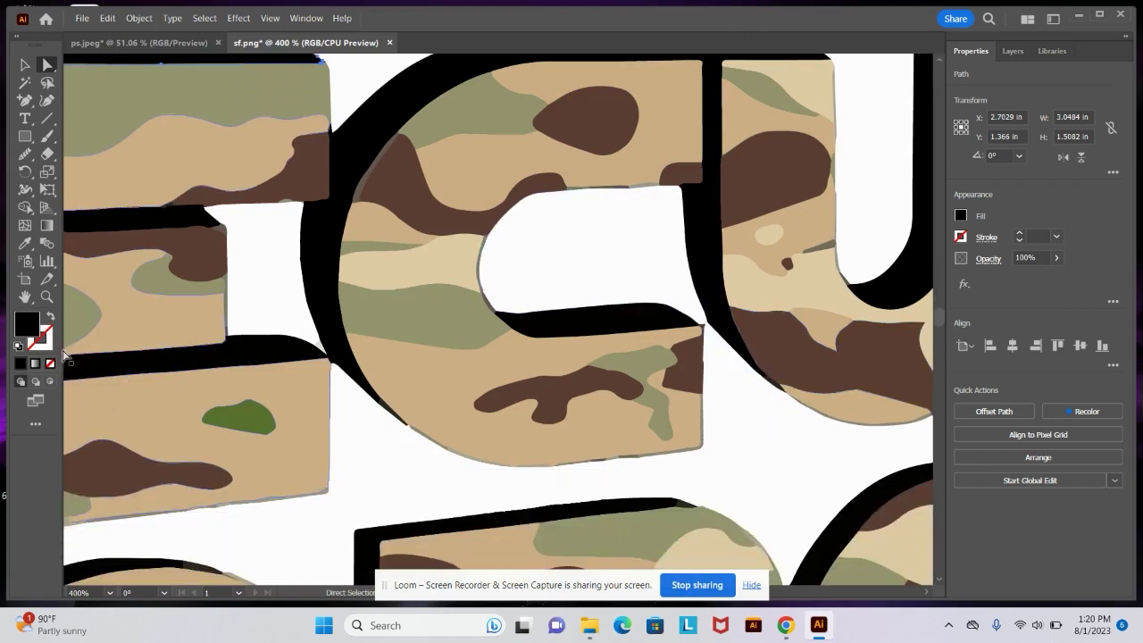
click(46, 297)
click(716, 332)
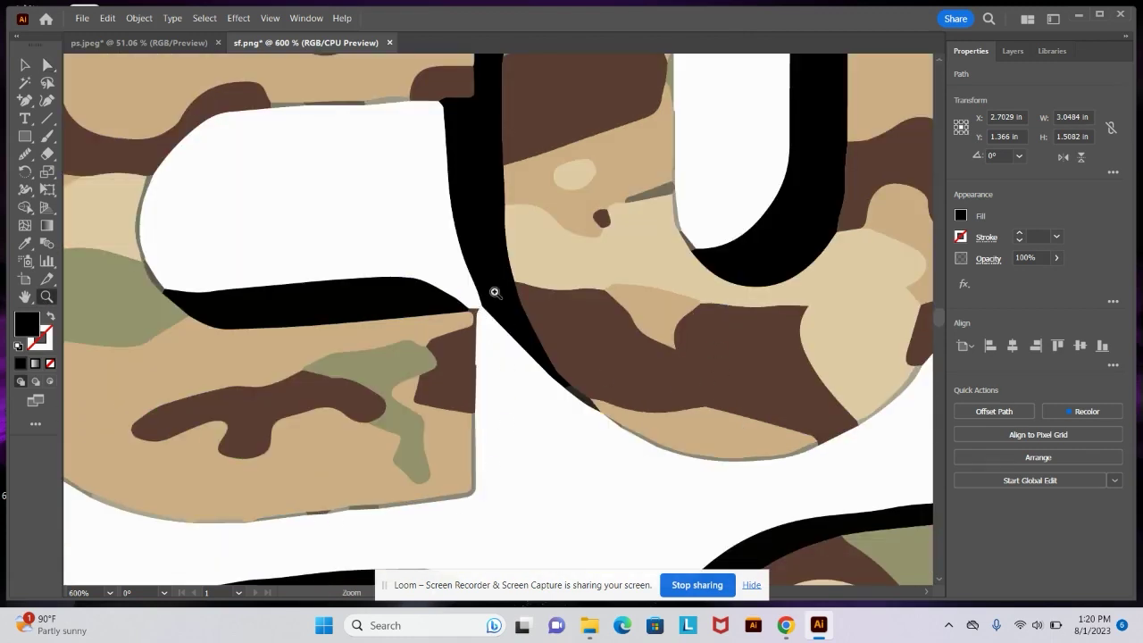
click(47, 64)
click(587, 371)
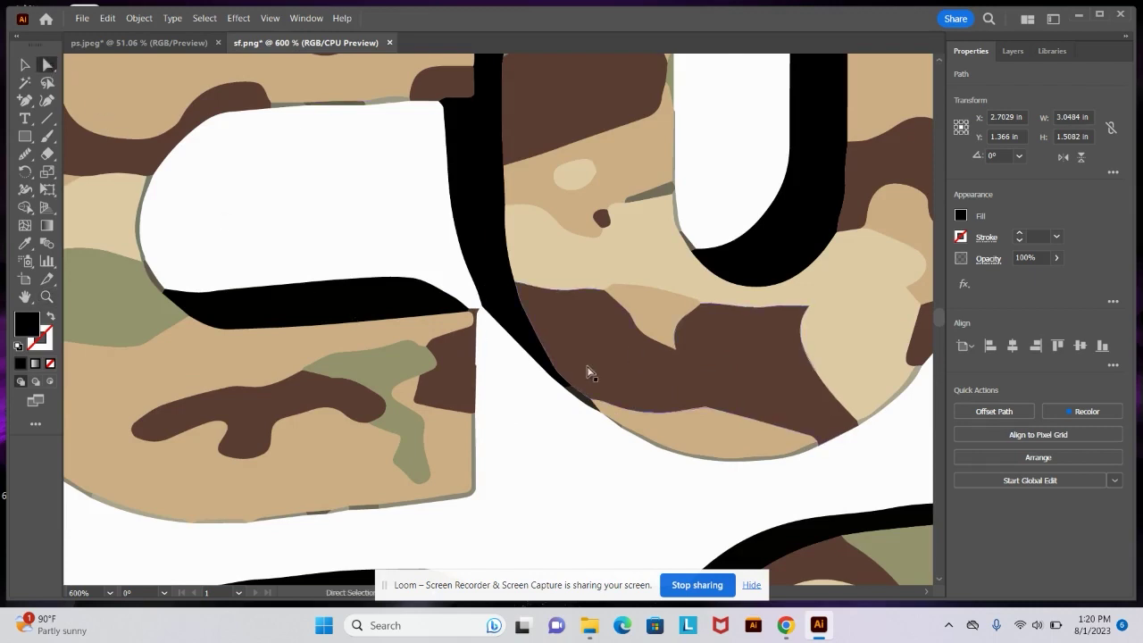
click(476, 312)
drag(481, 313, 480, 318)
click(479, 319)
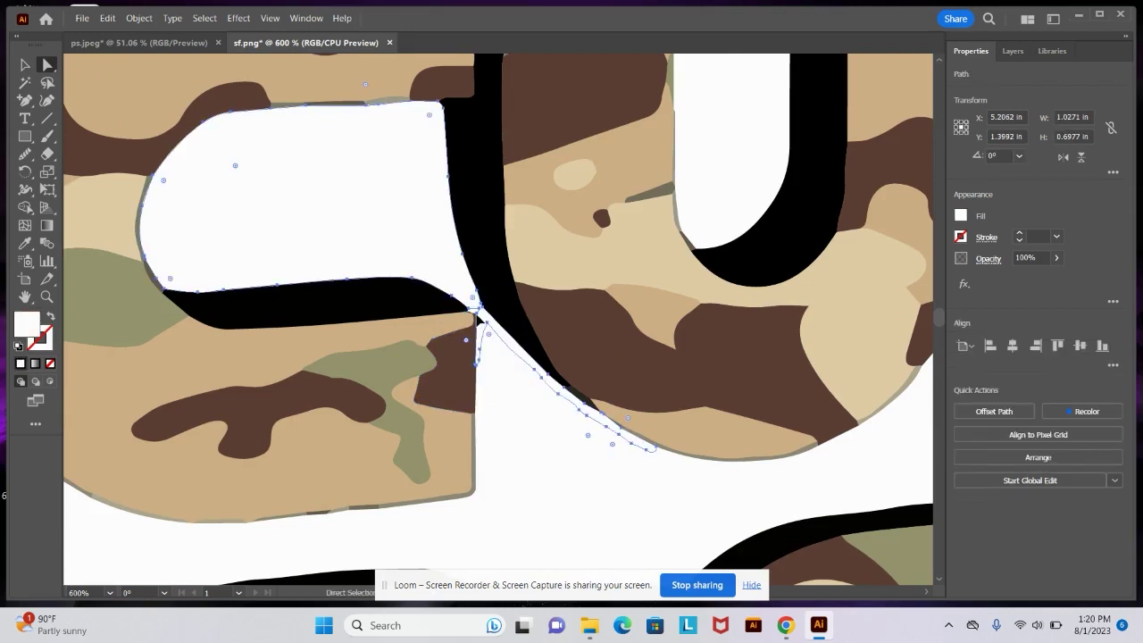
Fit the whole artboard in view and deselect all paths to check the complete logo.
key(ctrl+0)
click(24, 62)
click(755, 352)
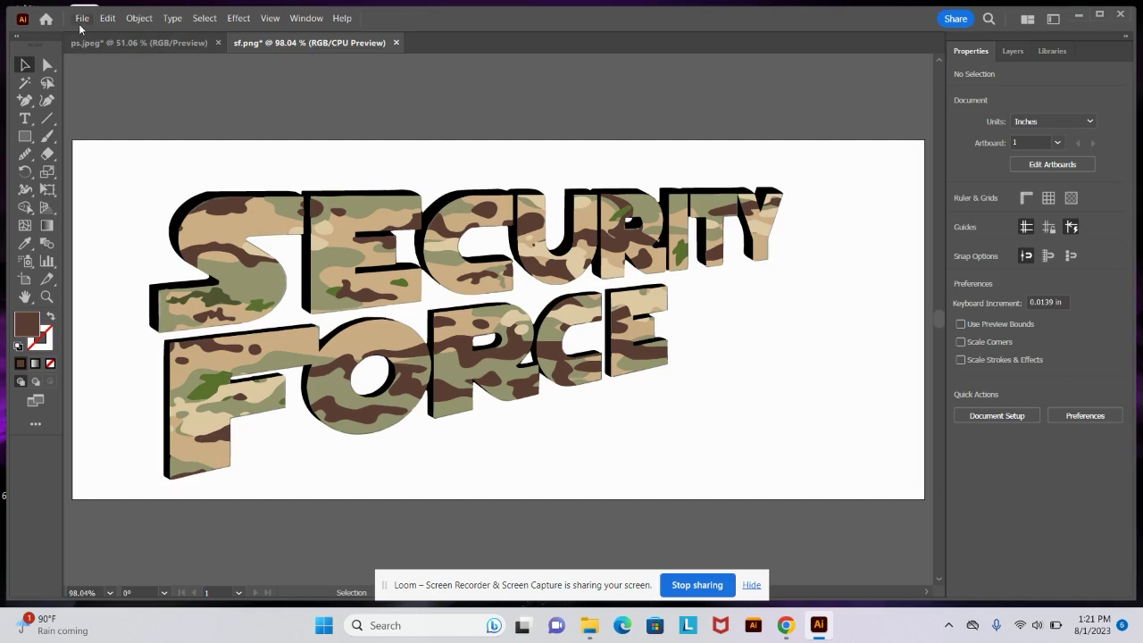
click(523, 295)
click(719, 425)
Review the file formats offered for saving a copy of the logo on the computer, and close the dialog without saving.
click(82, 19)
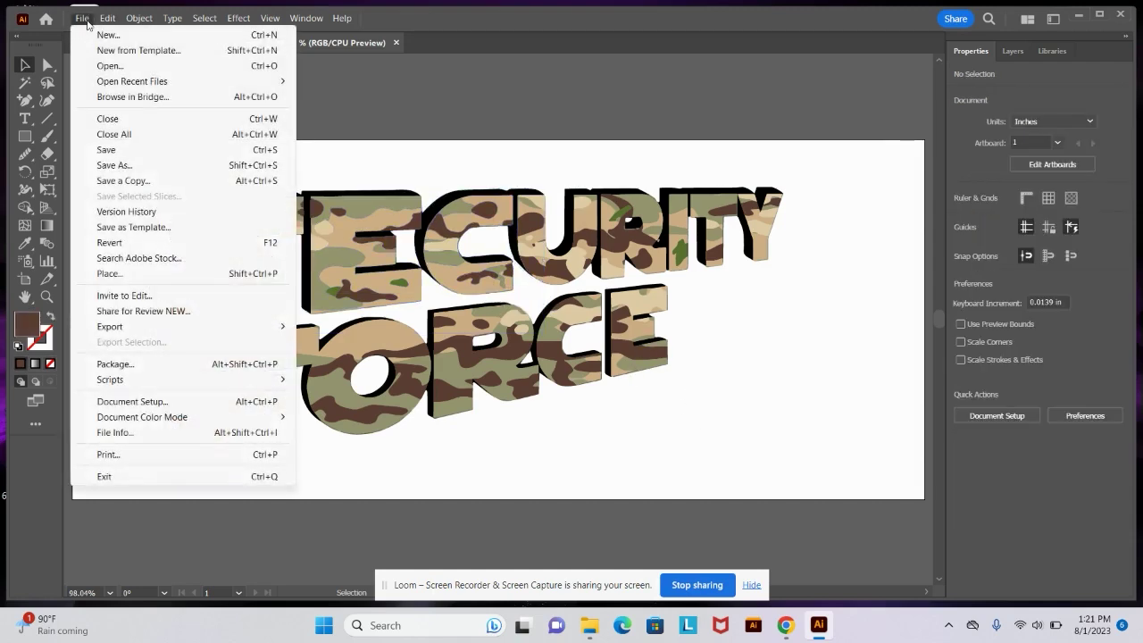
click(115, 165)
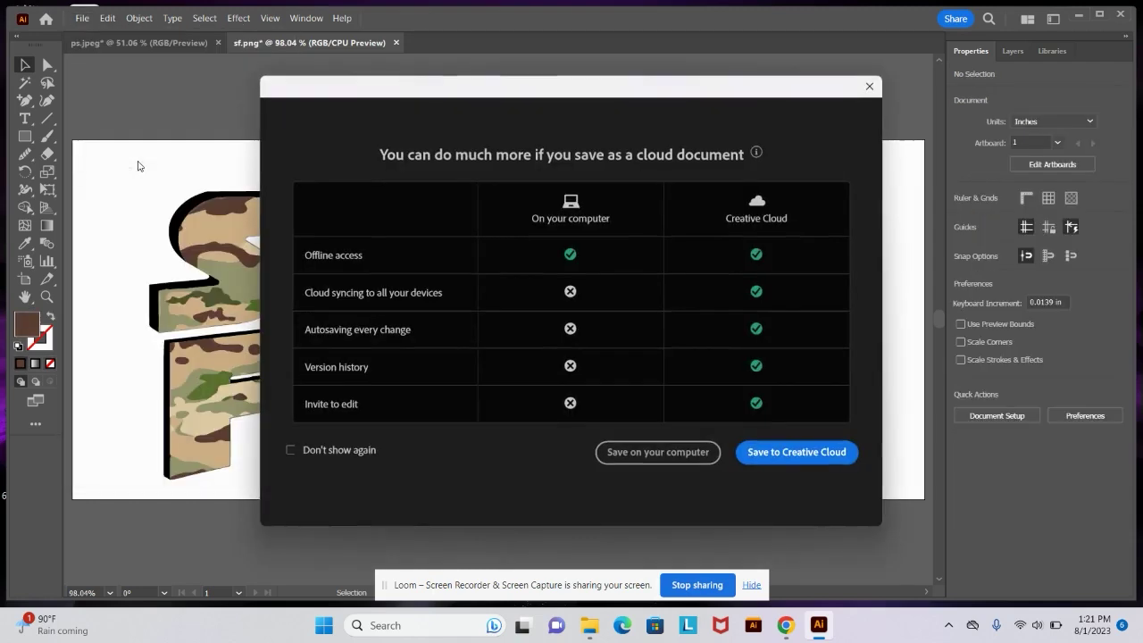
click(661, 453)
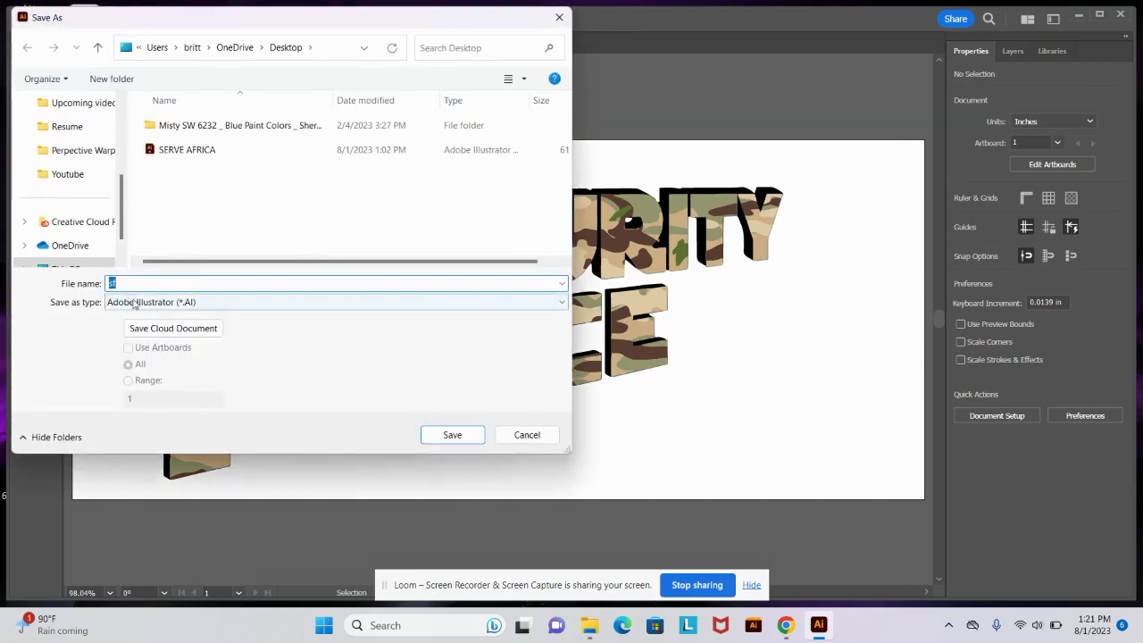
click(130, 302)
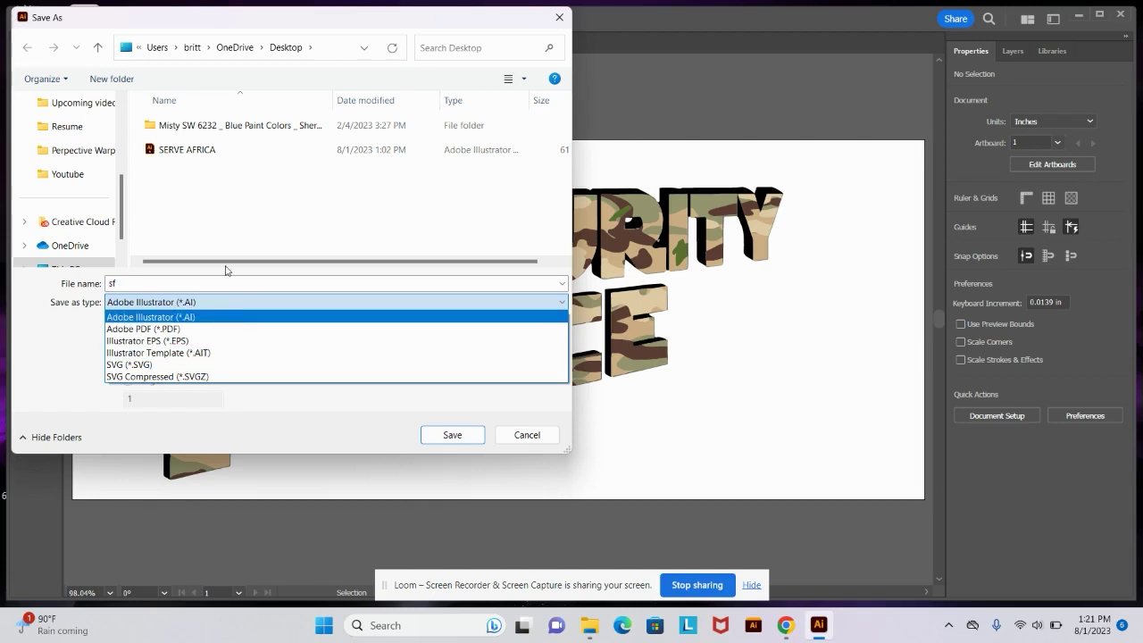
click(217, 306)
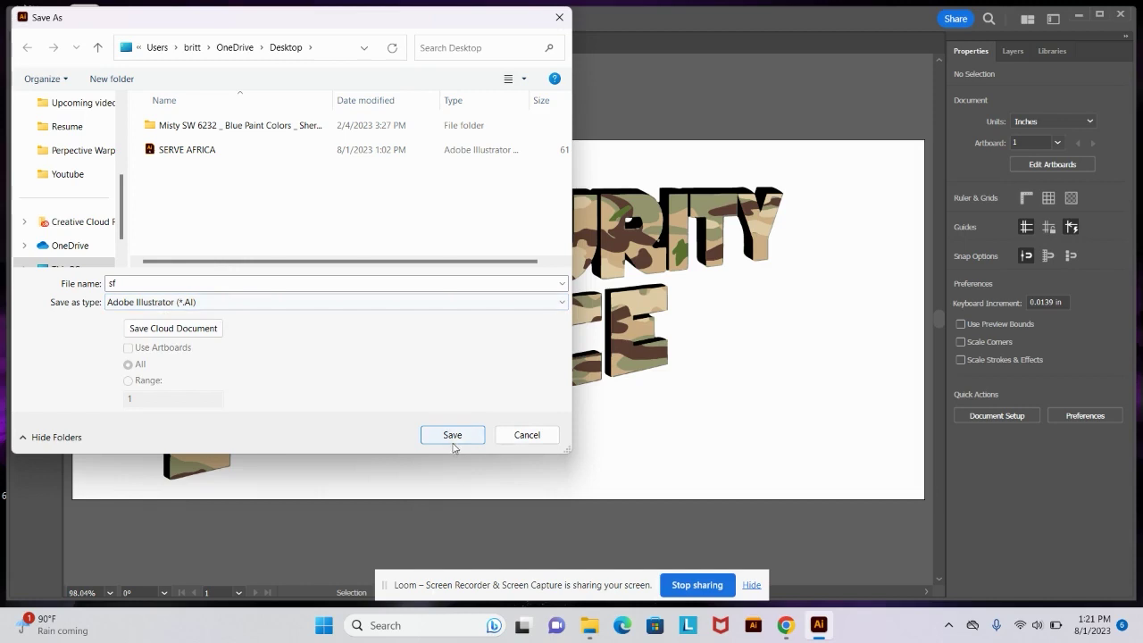
click(527, 435)
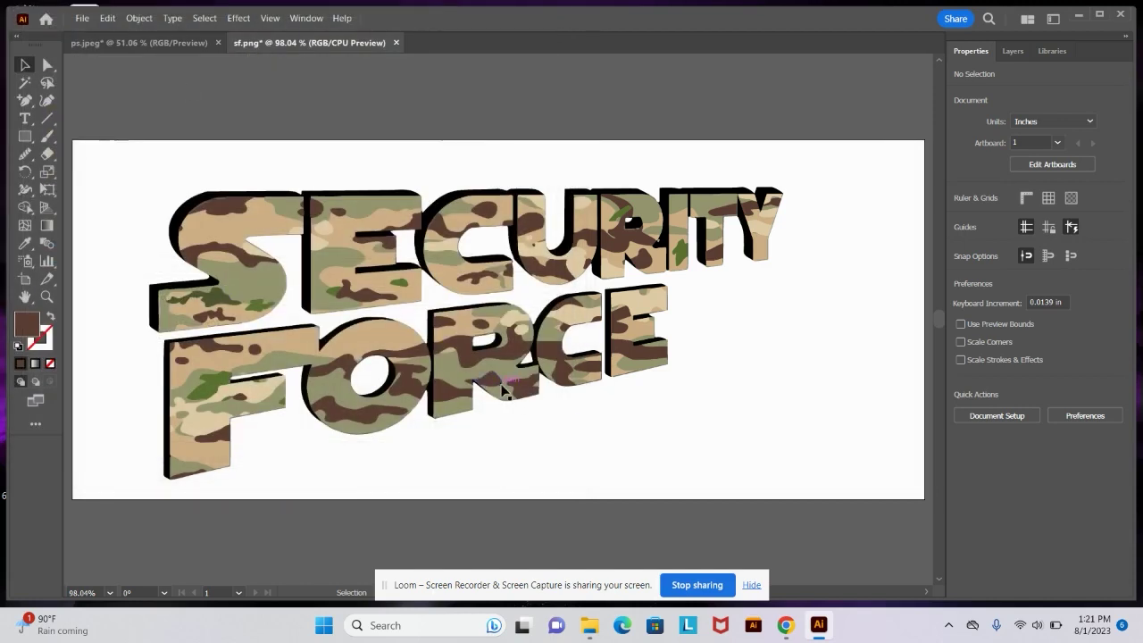